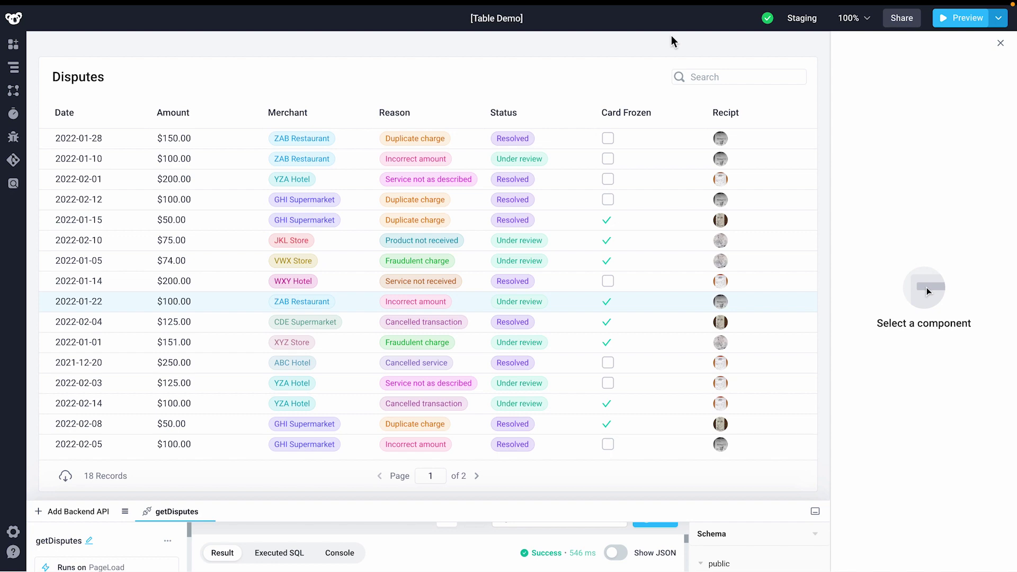
- Make the disputesTable's Status, Reason and Amount columns editable, with single-select dropdowns for Status and Reason
{"action": "left_click", "coordinate": [646, 75]}
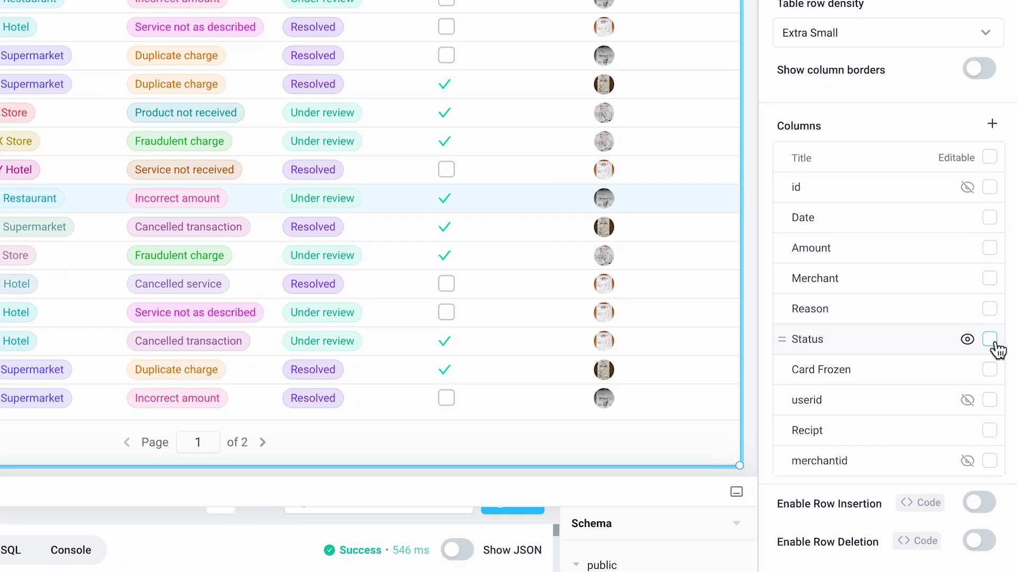
{"action": "left_click", "coordinate": [995, 402]}
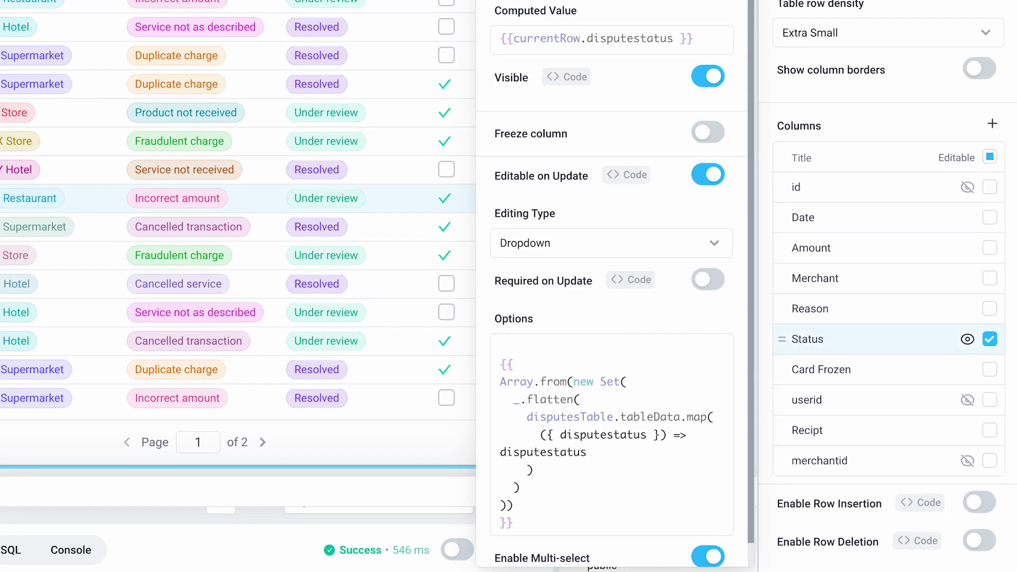
{"action": "left_click", "coordinate": [709, 556]}
{"action": "left_click", "coordinate": [995, 310]}
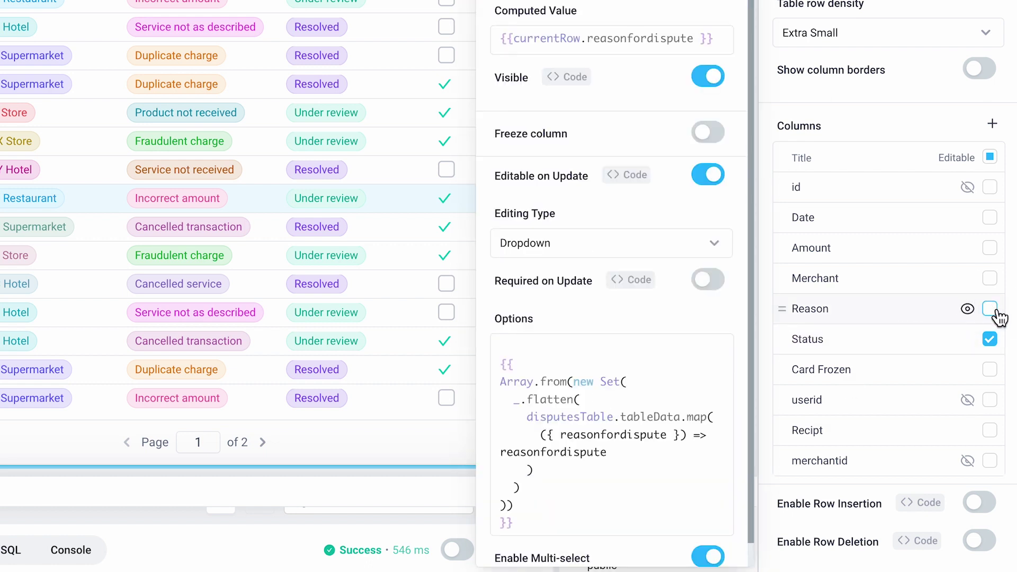
{"action": "left_click", "coordinate": [990, 309]}
{"action": "left_click", "coordinate": [710, 557]}
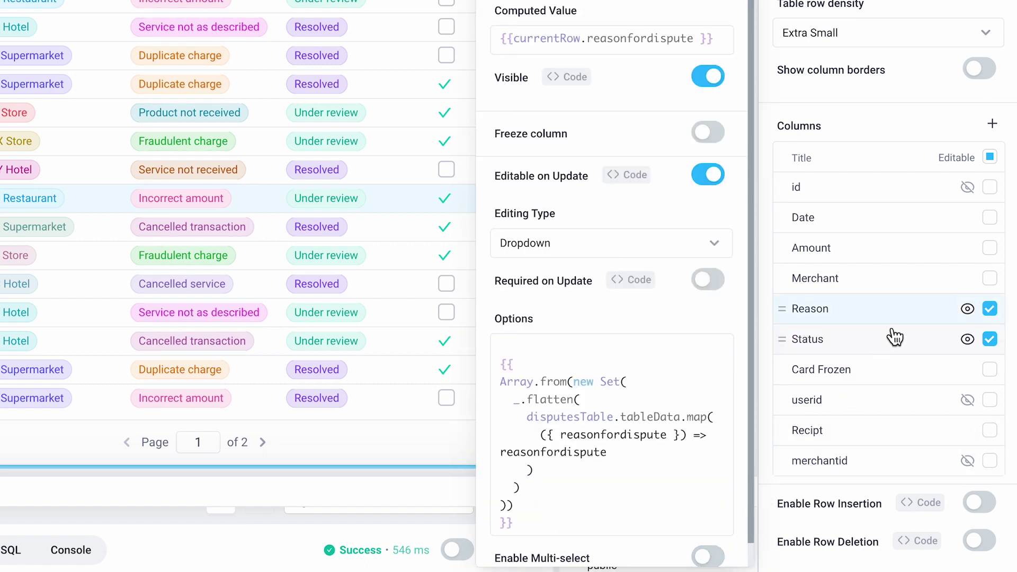
{"action": "left_click", "coordinate": [991, 248]}
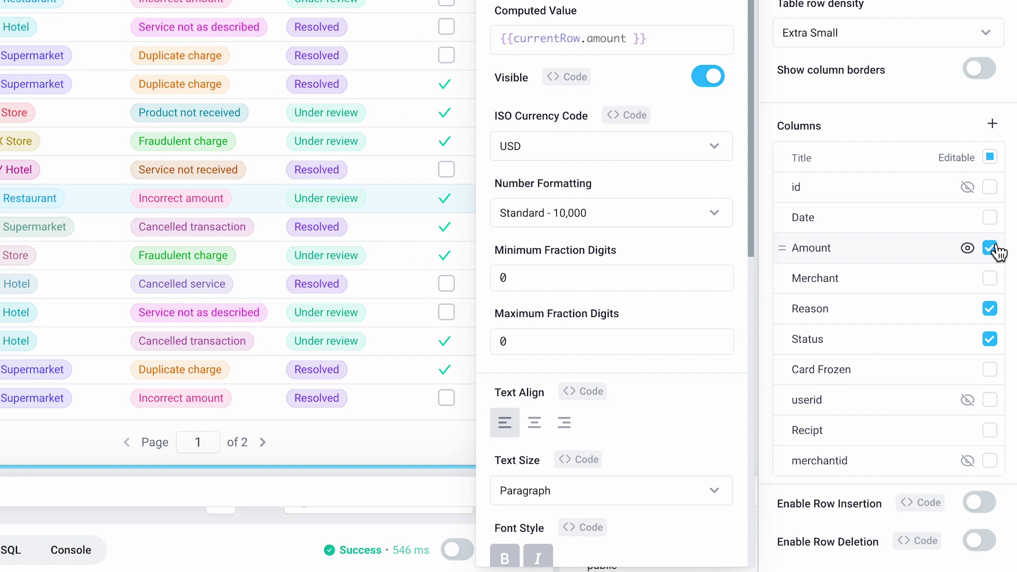
- Set 2022-02-12 status to Under review, 2022-01-05 reason to Cancelled transaction, 2022-01-01 amount to $99.00
{"action": "left_click", "coordinate": [924, 102]}
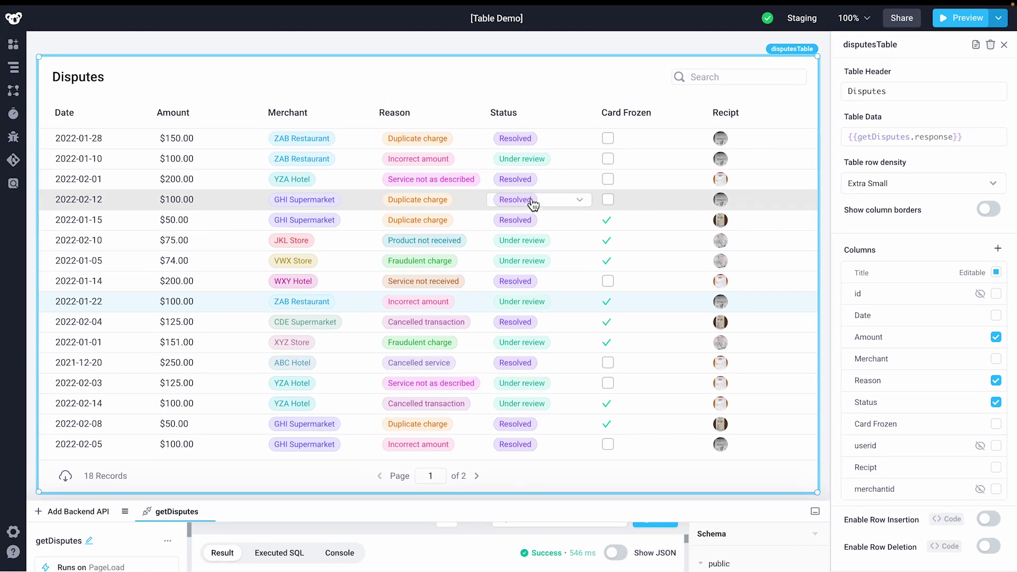
{"action": "left_click", "coordinate": [532, 205]}
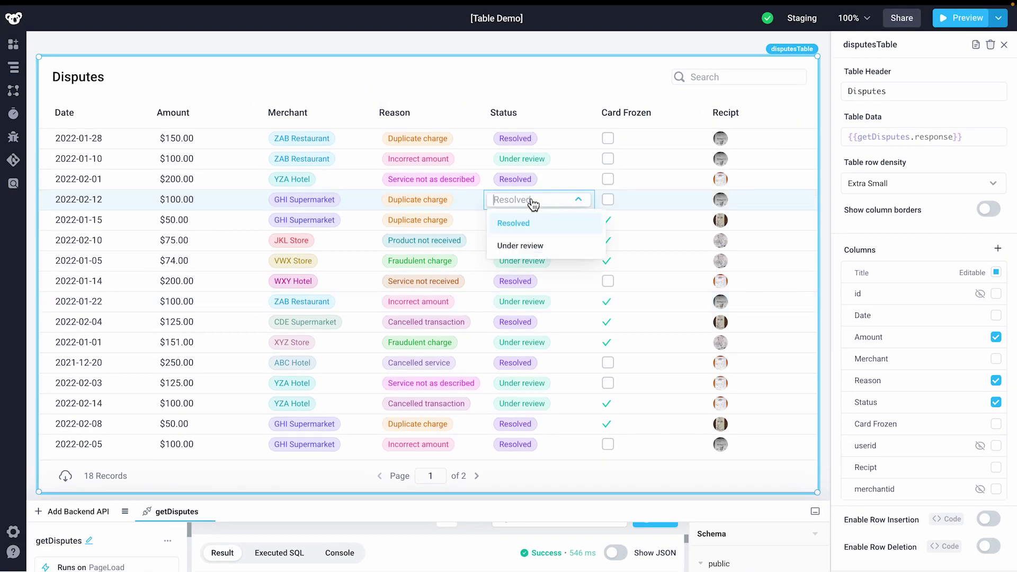
{"action": "left_click", "coordinate": [528, 243]}
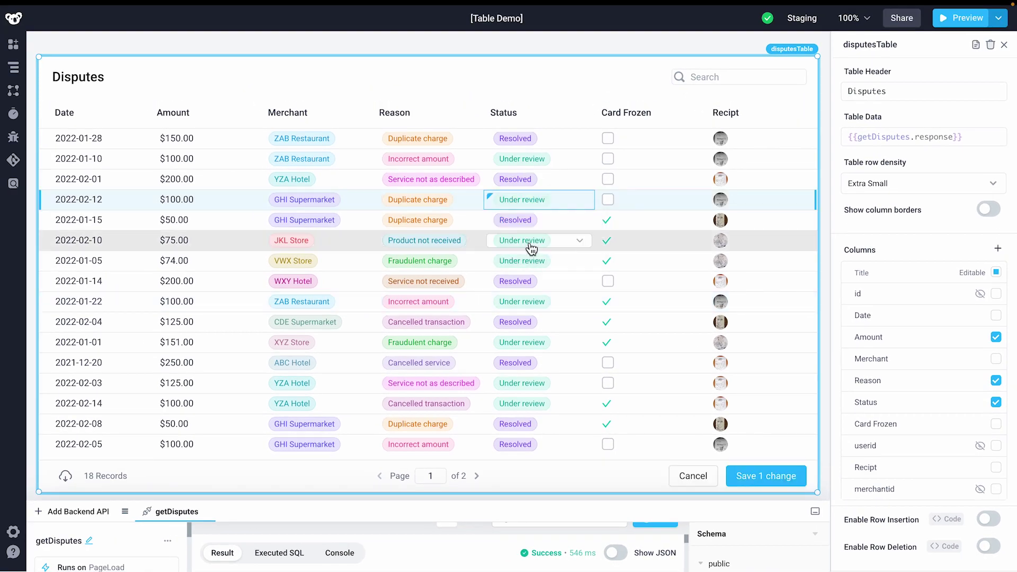
{"action": "left_click", "coordinate": [452, 264]}
{"action": "left_click", "coordinate": [464, 420]}
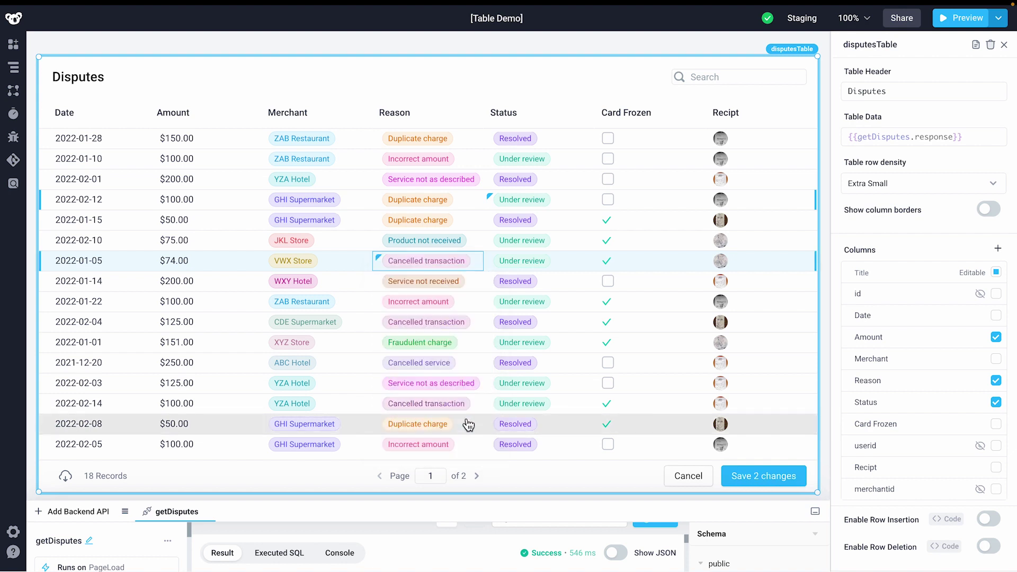
{"action": "left_click", "coordinate": [182, 343]}
{"action": "type", "text": "99"}
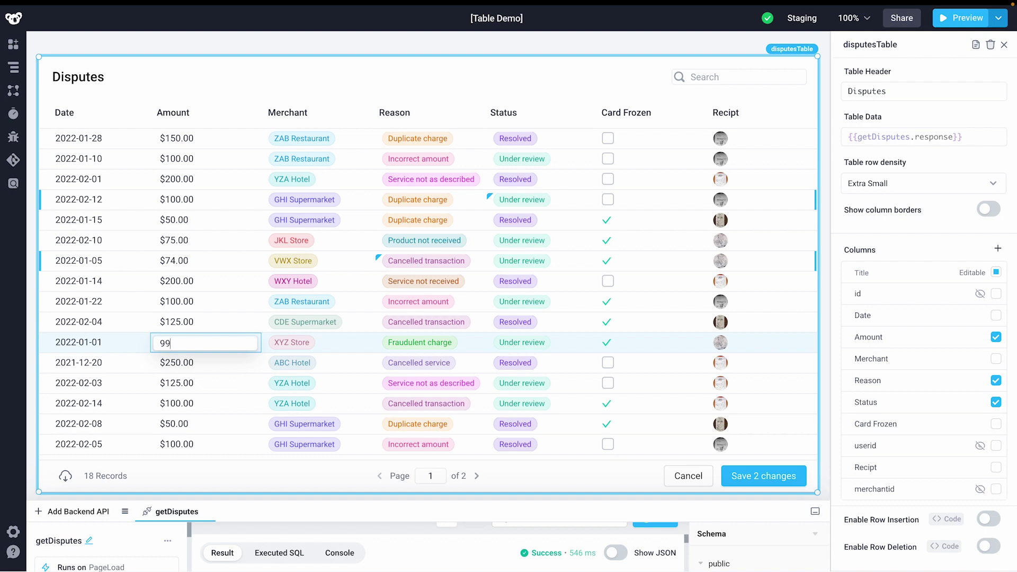
{"action": "key", "text": "Return"}
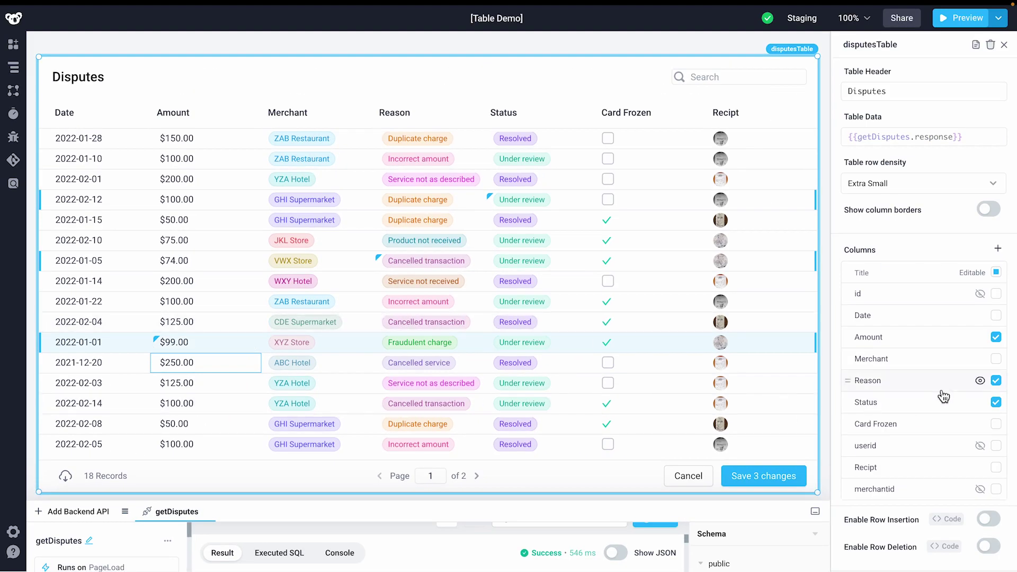
- Enable row insertion on the Disputes table and add a new blank row
{"action": "scroll", "coordinate": [943, 398], "scroll_direction": "down", "scroll_amount": 1}
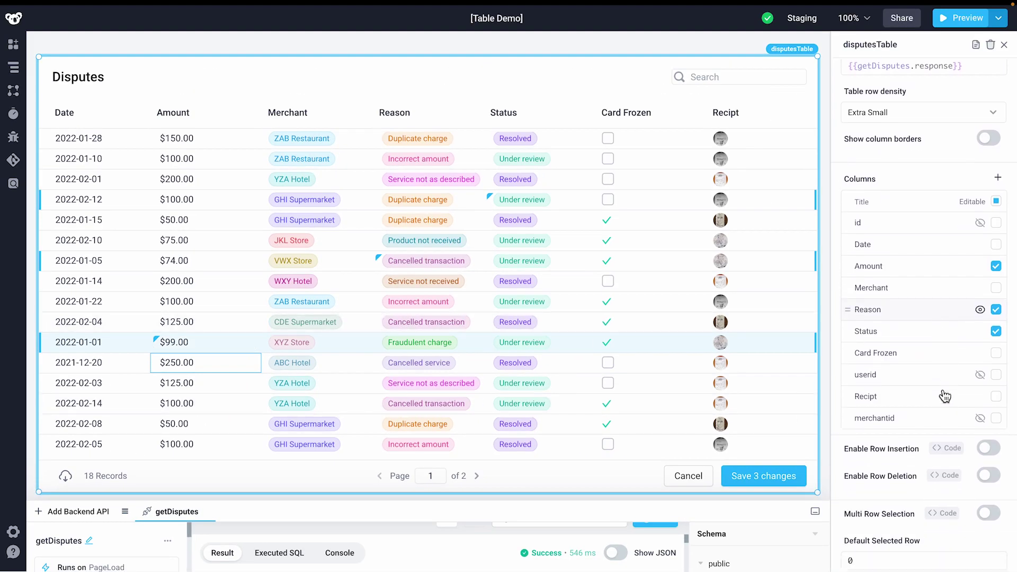
{"action": "scroll", "coordinate": [944, 396], "scroll_direction": "down", "scroll_amount": 2}
{"action": "left_click", "coordinate": [991, 349]}
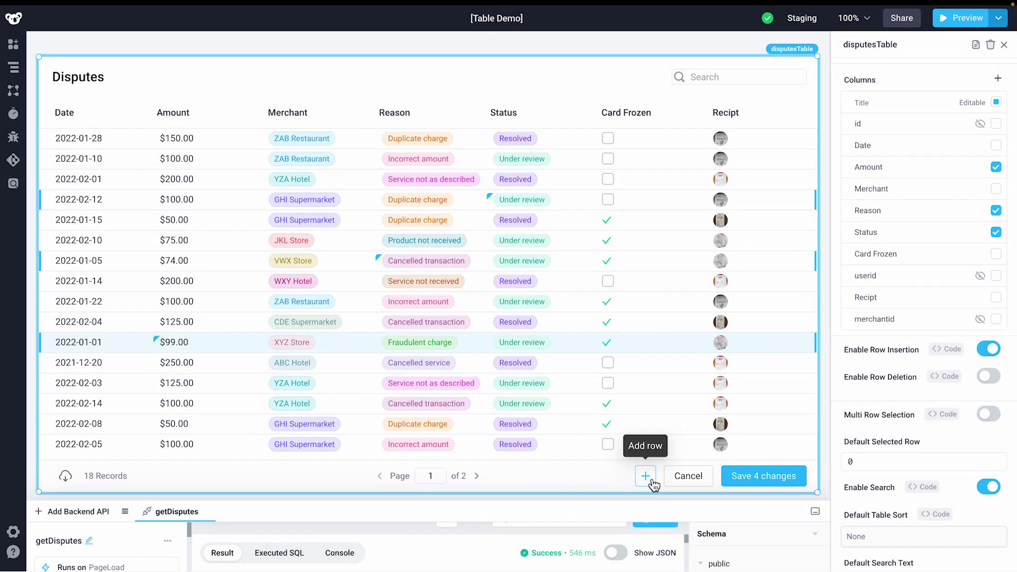
{"action": "left_click", "coordinate": [652, 481]}
- Fill the new row with 2023-05-02, $40.00, XYZ Store, Service not received and Under review
{"action": "left_click", "coordinate": [79, 348]}
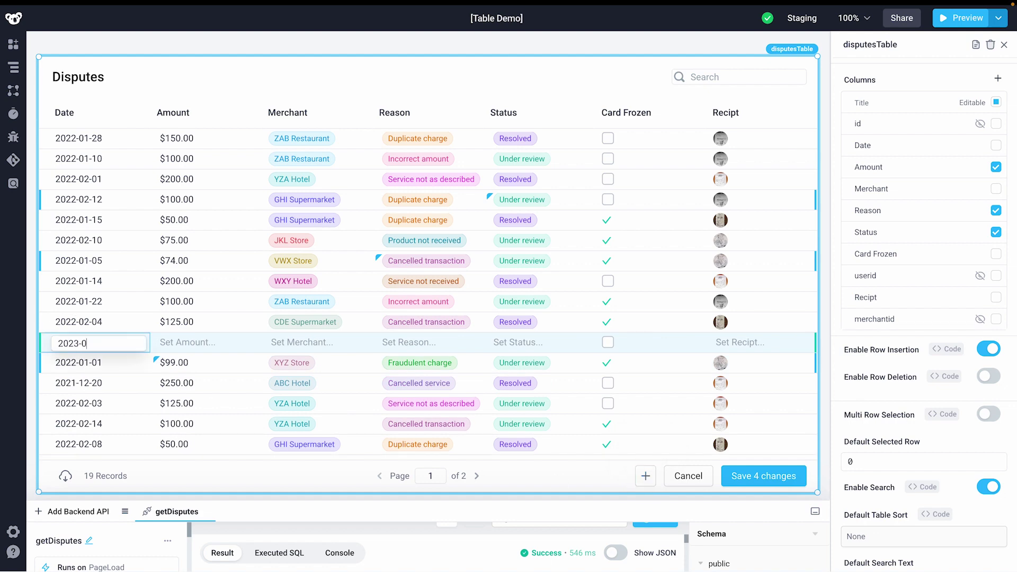
{"action": "type", "text": "02"}
{"action": "left_click", "coordinate": [204, 345]}
{"action": "type", "text": "40"}
{"action": "left_click", "coordinate": [297, 343]}
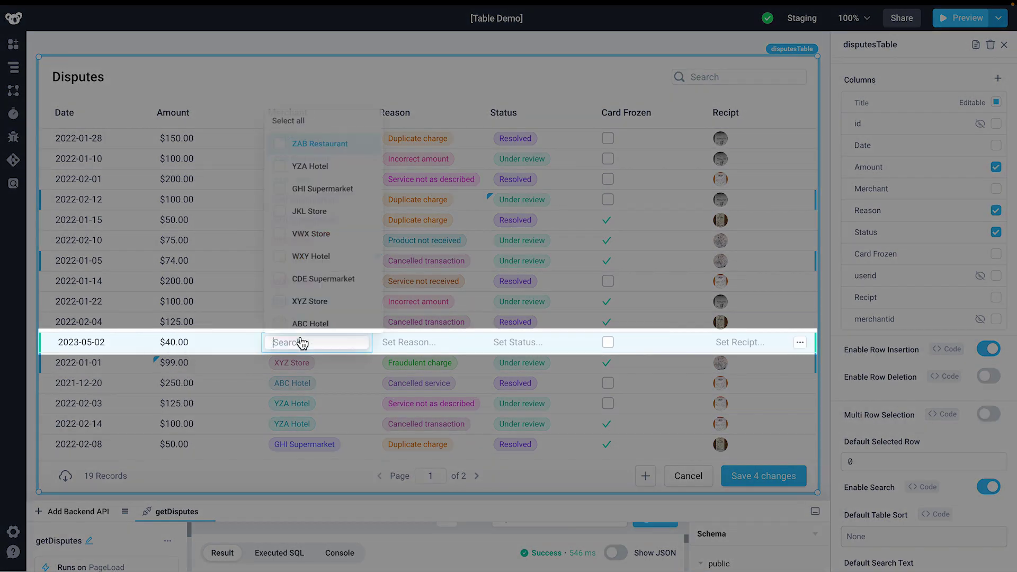
{"action": "left_click", "coordinate": [308, 302]}
{"action": "left_click", "coordinate": [431, 345]}
{"action": "left_click", "coordinate": [437, 275]}
{"action": "left_click", "coordinate": [556, 345]}
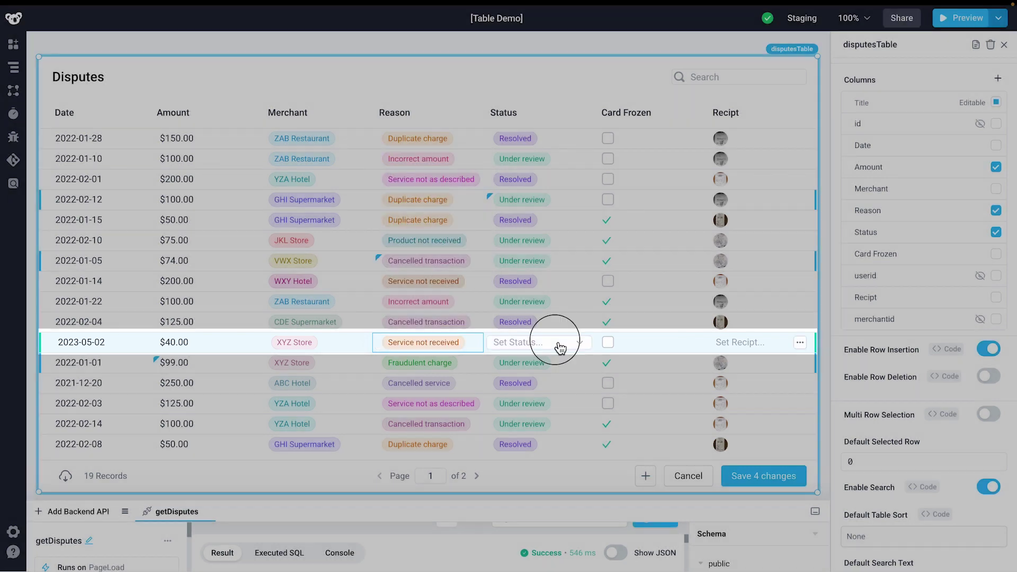
{"action": "left_click", "coordinate": [551, 391]}
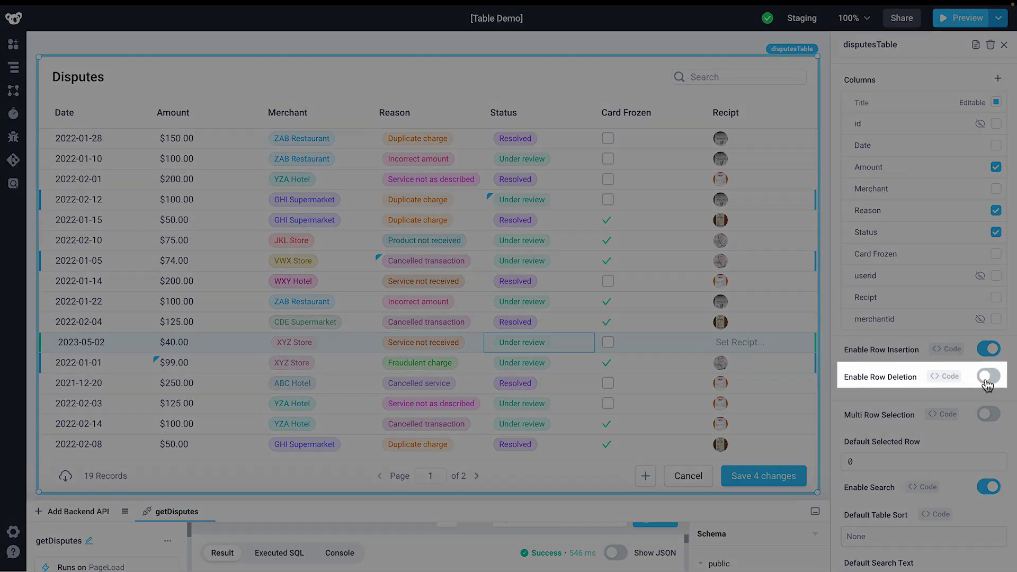
- Enable row deletion and mark the 2022-02-14 and 2022-02-03 disputes for deletion
{"action": "left_click", "coordinate": [987, 385]}
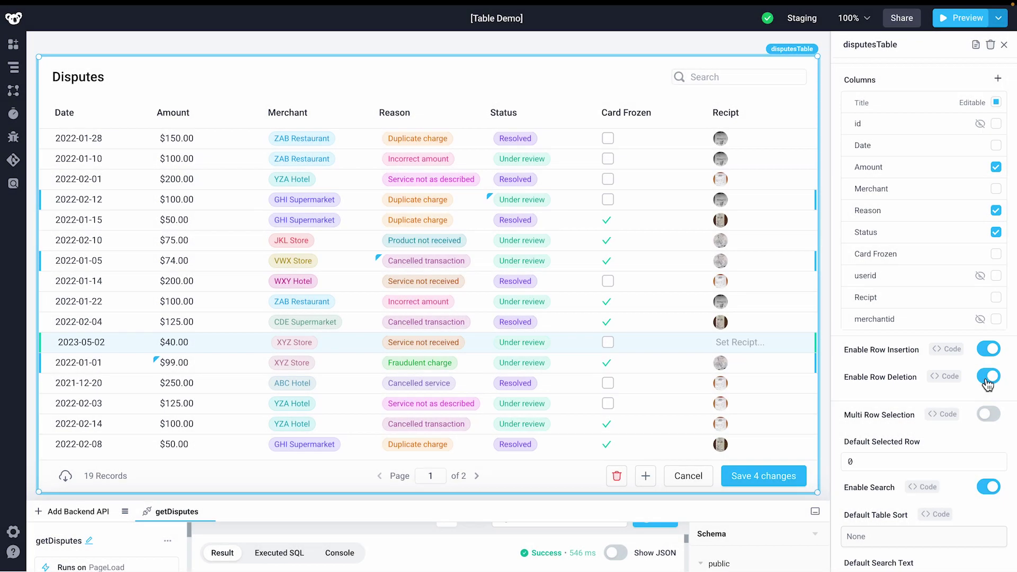
{"action": "mouse_move", "coordinate": [807, 423]}
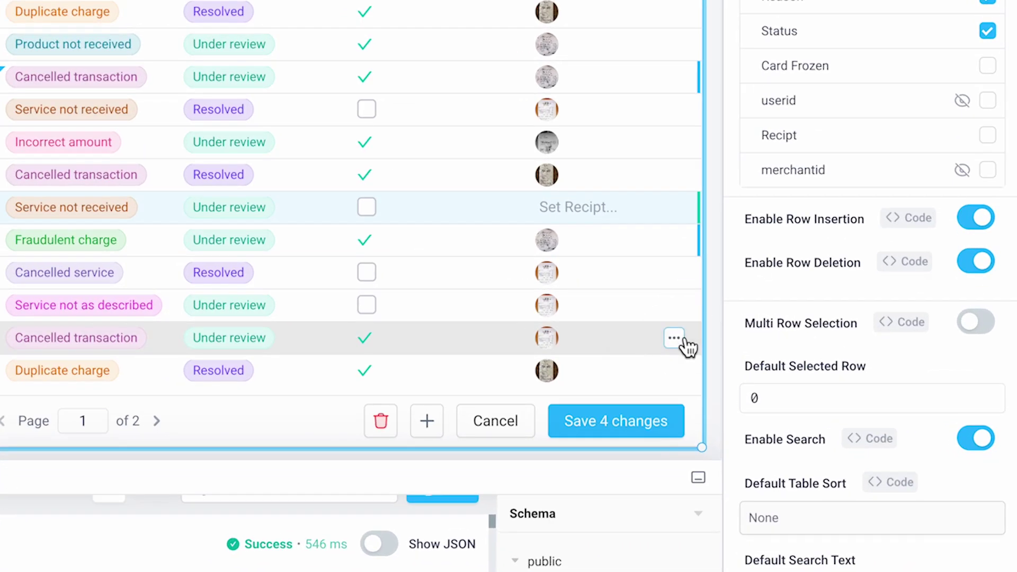
{"action": "left_click", "coordinate": [806, 425]}
{"action": "left_click", "coordinate": [690, 239]}
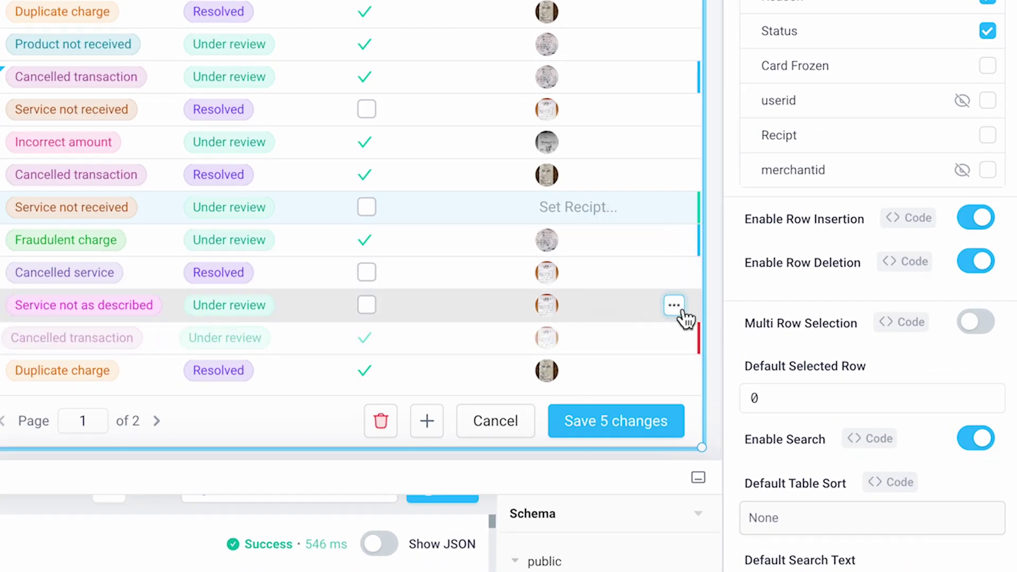
{"action": "left_click", "coordinate": [678, 308]}
{"action": "left_click", "coordinate": [687, 345]}
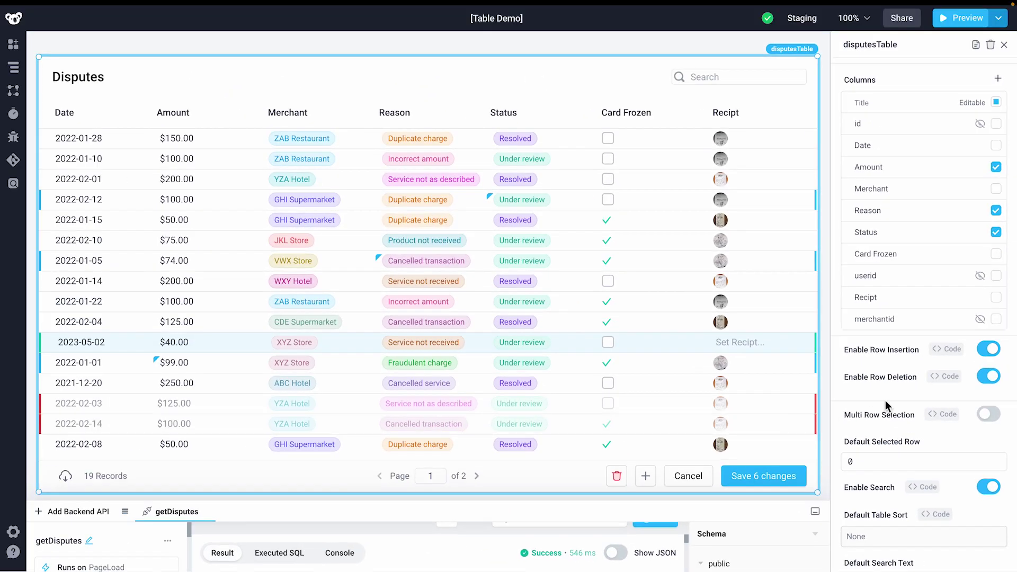
{"action": "scroll", "coordinate": [900, 408], "scroll_direction": "down", "scroll_amount": 10}
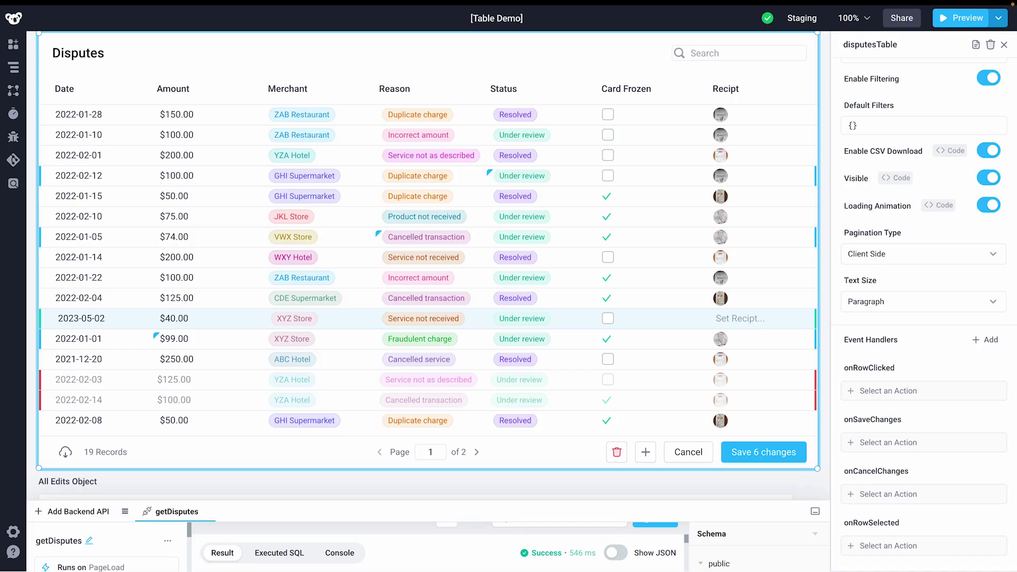
- Scroll the disputesTable properties panel down toward the Event Handlers section
{"action": "scroll", "coordinate": [818, 208], "scroll_direction": "down", "scroll_amount": 10}
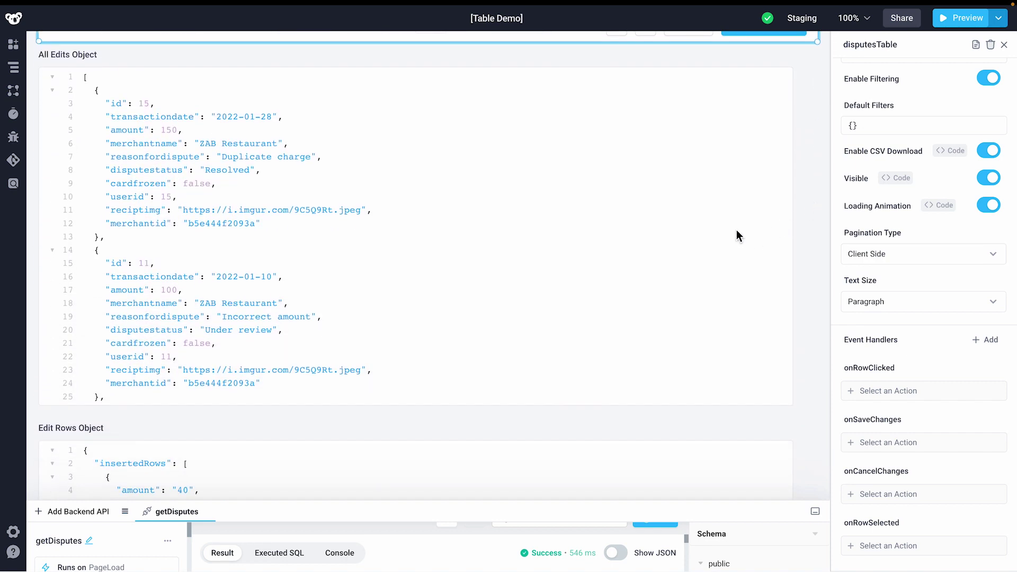
- Review the Edit Rows Object, then set the onSaveChanges action type to Run APIs
{"action": "scroll", "coordinate": [738, 233], "scroll_direction": "down", "scroll_amount": 8}
{"action": "scroll", "coordinate": [738, 233], "scroll_direction": "down", "scroll_amount": 7}
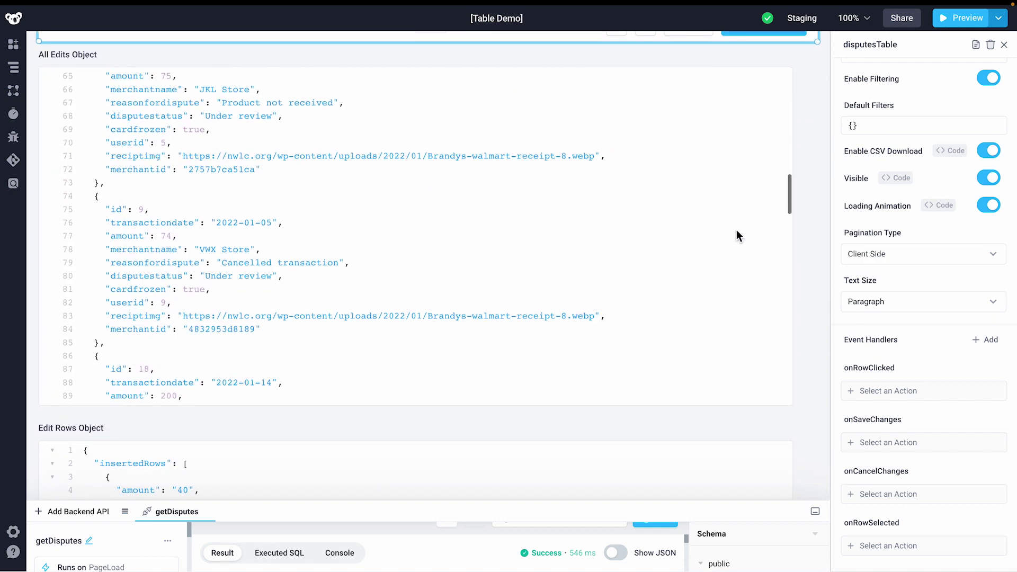
{"action": "scroll", "coordinate": [809, 225], "scroll_direction": "down", "scroll_amount": 5}
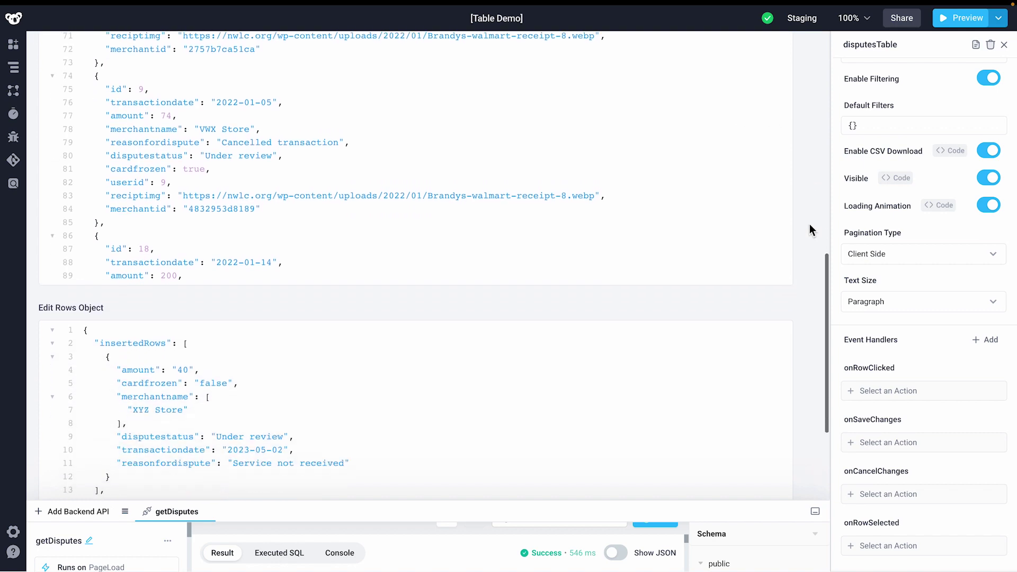
{"action": "scroll", "coordinate": [809, 224], "scroll_direction": "down", "scroll_amount": 1}
{"action": "scroll", "coordinate": [717, 235], "scroll_direction": "down", "scroll_amount": 4}
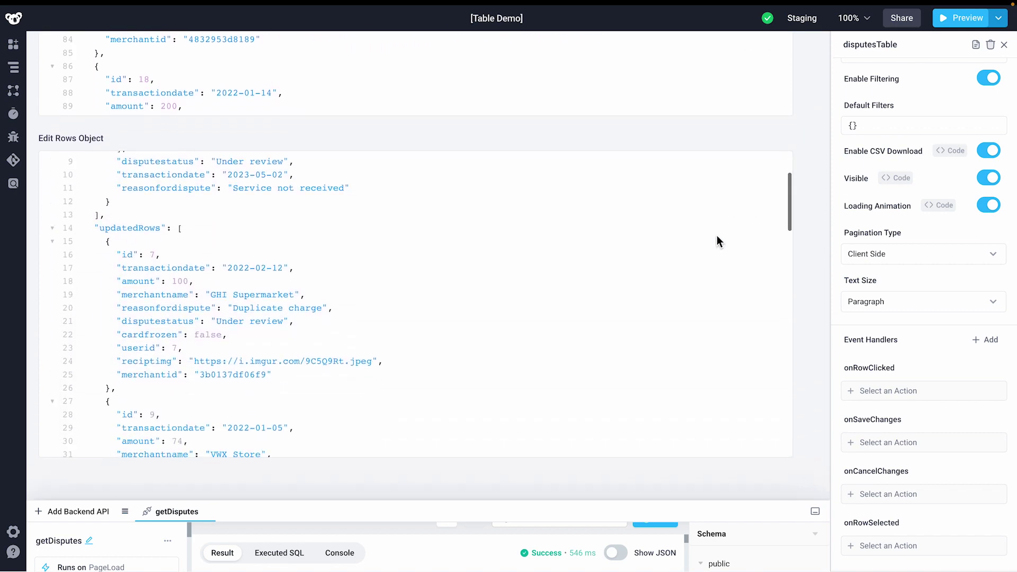
{"action": "scroll", "coordinate": [716, 237], "scroll_direction": "down", "scroll_amount": 9}
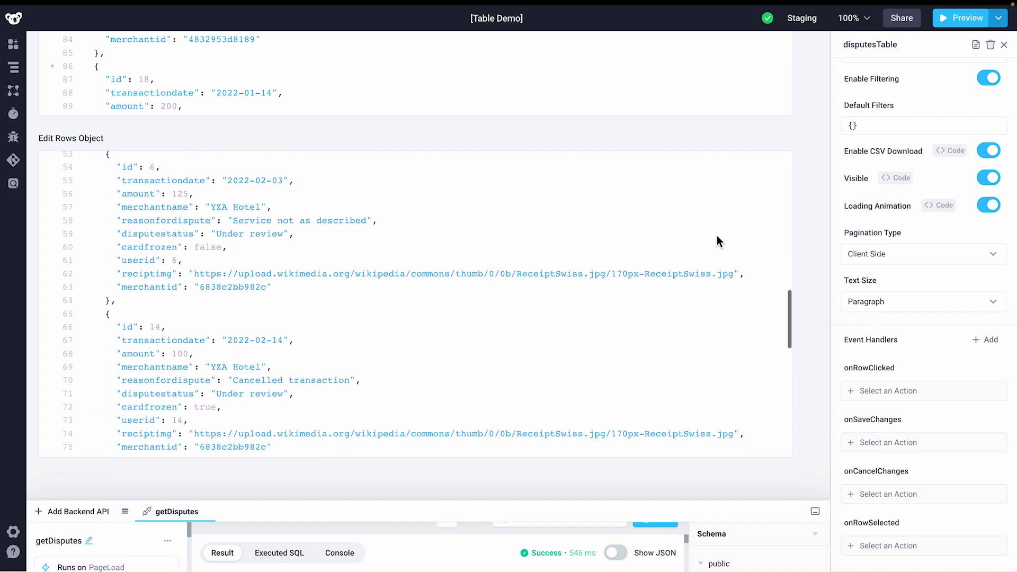
{"action": "scroll", "coordinate": [717, 241], "scroll_direction": "down", "scroll_amount": 6}
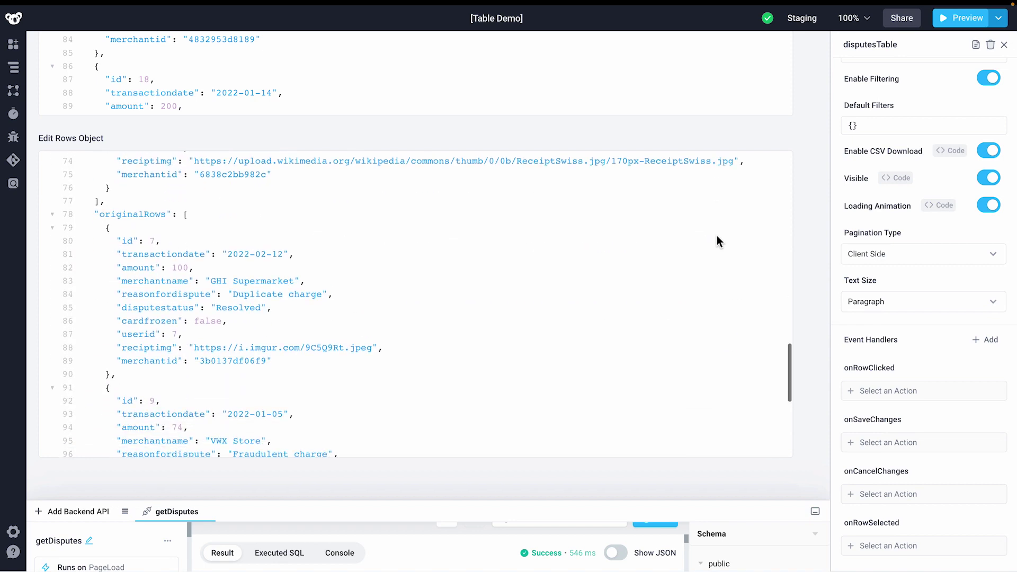
{"action": "scroll", "coordinate": [807, 243], "scroll_direction": "up", "scroll_amount": 10}
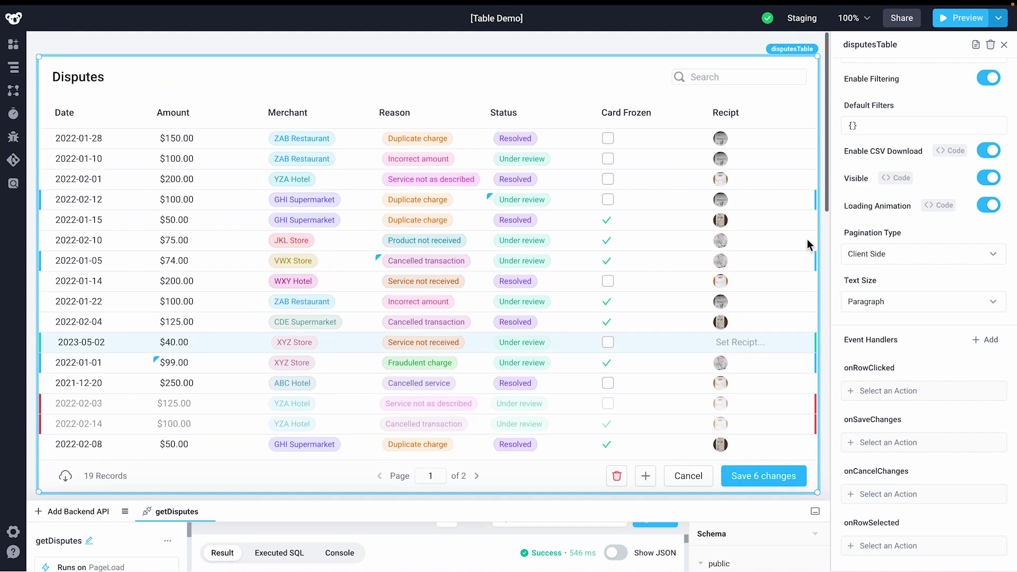
{"action": "left_click", "coordinate": [905, 442]}
- Choose Add a new API as the API to run on save
{"action": "left_click", "coordinate": [703, 448]}
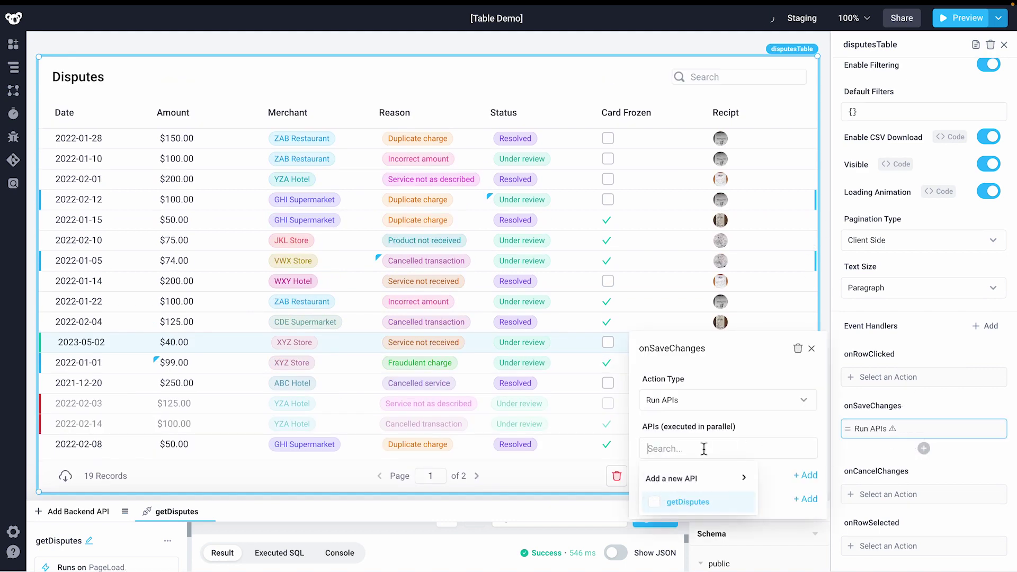
{"action": "mouse_move", "coordinate": [742, 478]}
{"action": "scroll", "coordinate": [822, 454], "scroll_direction": "down", "scroll_amount": 5}
{"action": "left_click", "coordinate": [847, 331]}
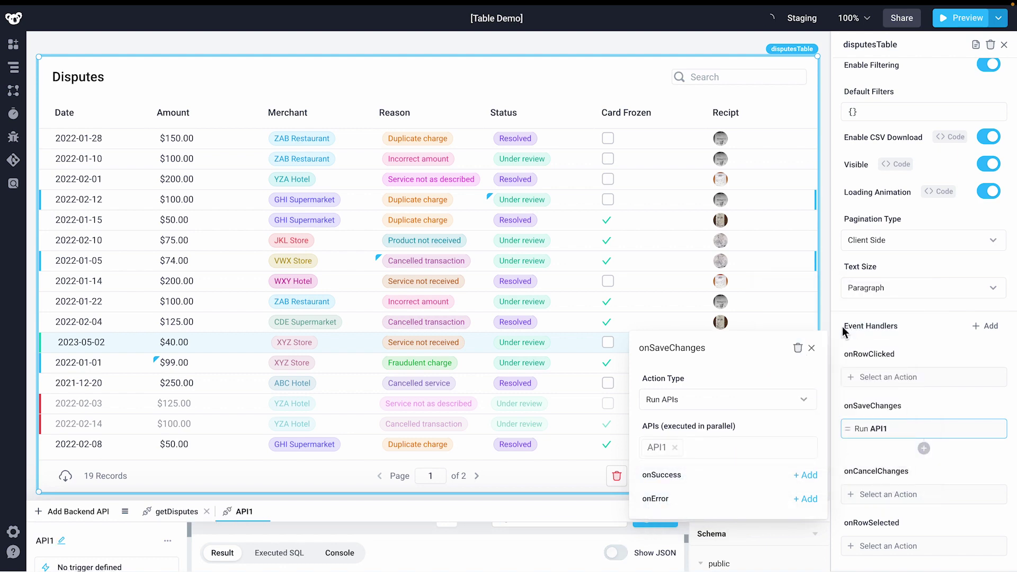
- Rename the new API to updateData and its first step to update
{"action": "left_click", "coordinate": [59, 242]}
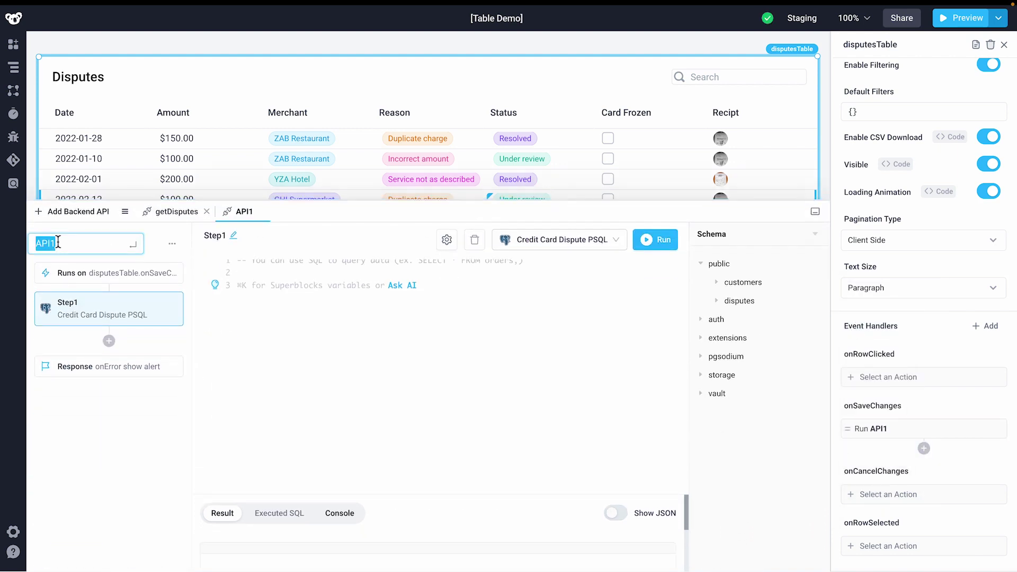
{"action": "type", "text": "updateData"}
{"action": "key", "text": "Return"}
{"action": "left_click", "coordinate": [233, 235]}
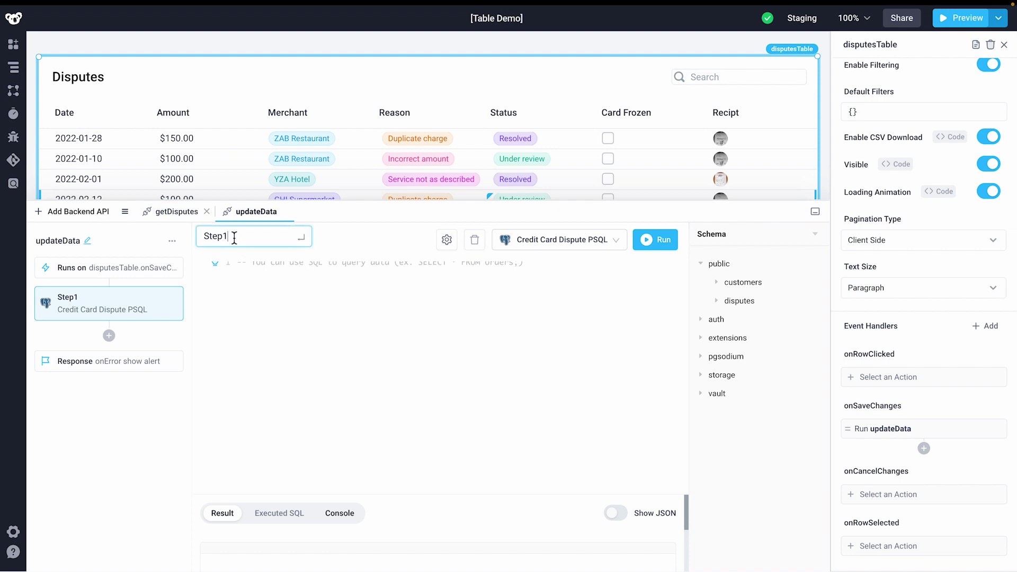
{"action": "type", "text": "update"}
{"action": "key", "text": "Return"}
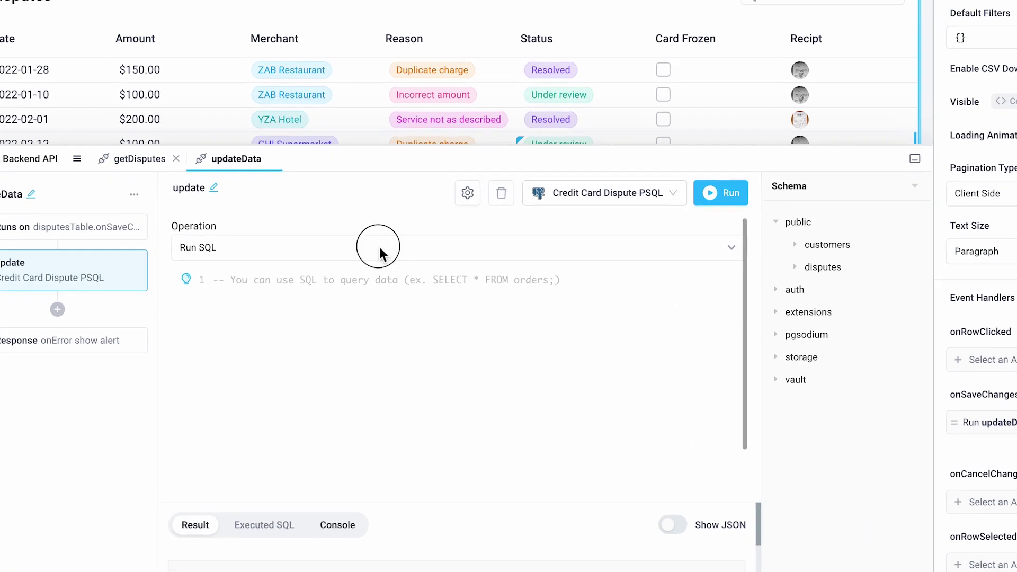
{"action": "left_click", "coordinate": [375, 286]}
- Set the step to Insert, Update, or Delete rows with form on disputes, matching by primary key
{"action": "left_click", "coordinate": [376, 279]}
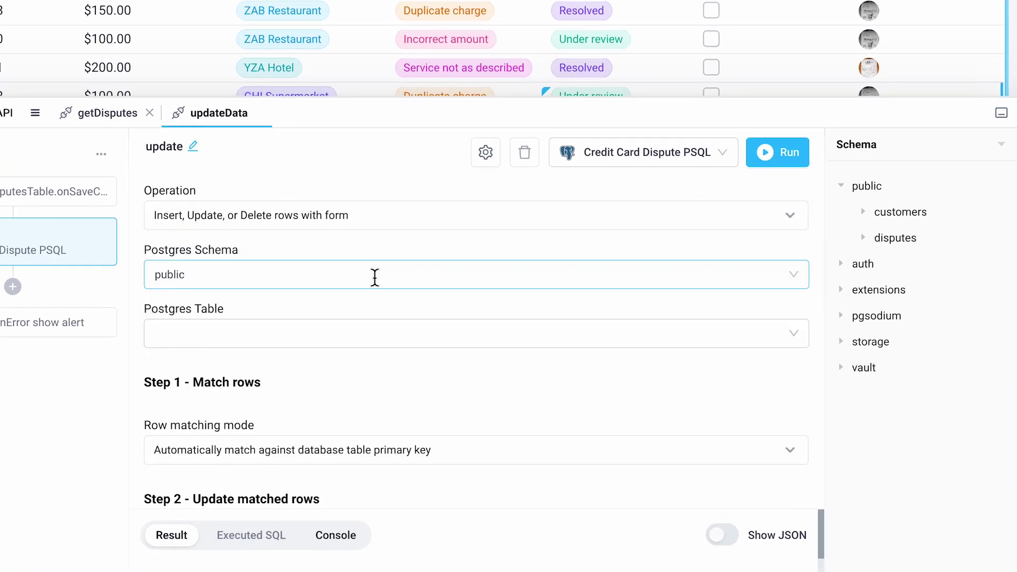
{"action": "left_click", "coordinate": [365, 325]}
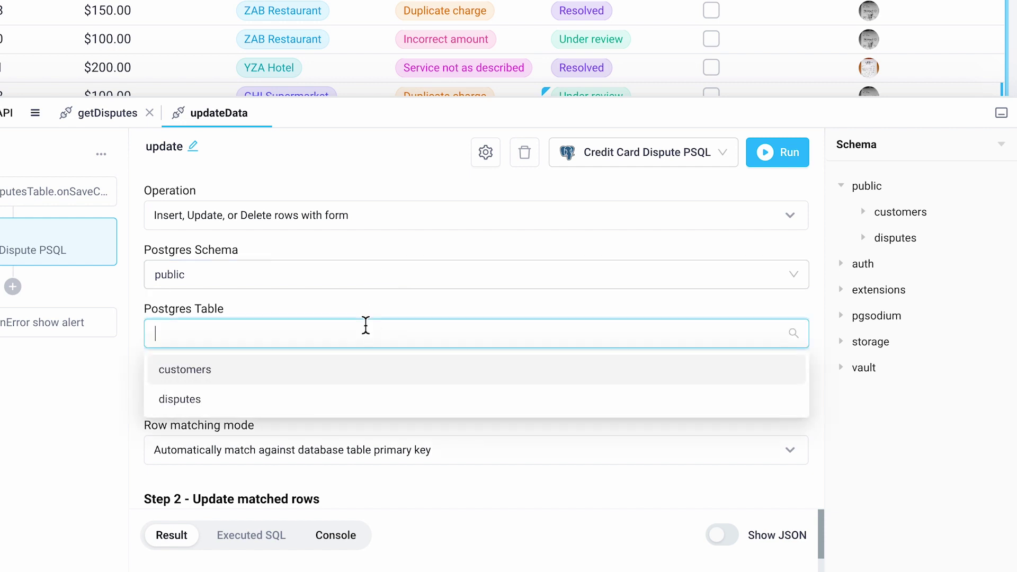
{"action": "left_click", "coordinate": [345, 412]}
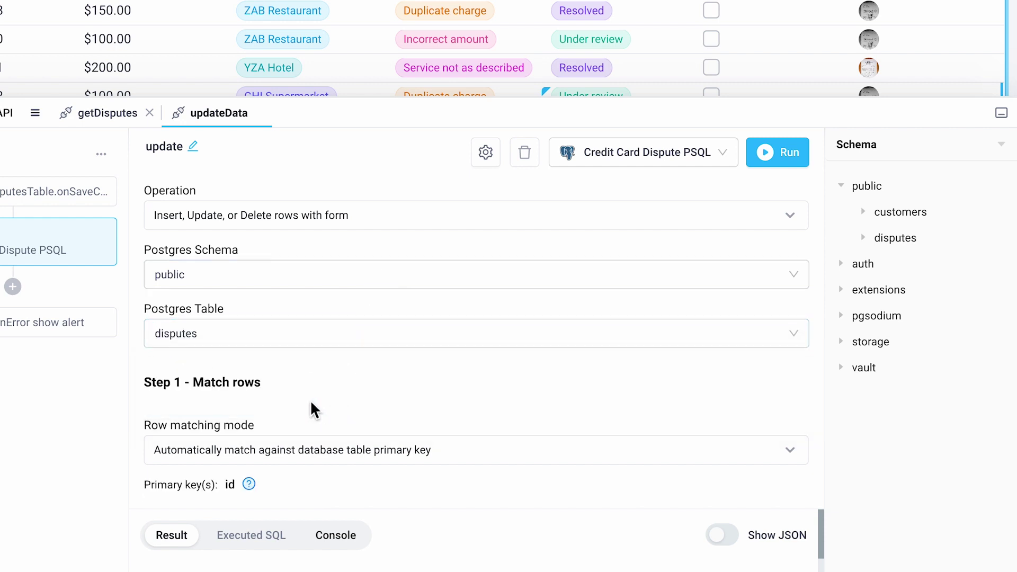
{"action": "scroll", "coordinate": [310, 399], "scroll_direction": "down", "scroll_amount": 3}
{"action": "left_click", "coordinate": [323, 302]}
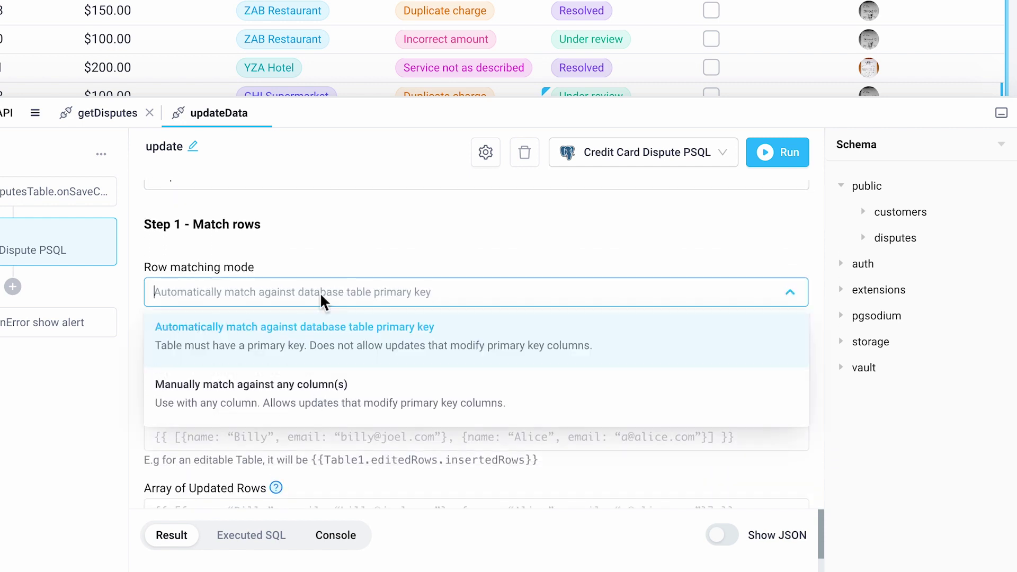
{"action": "left_click", "coordinate": [320, 292]}
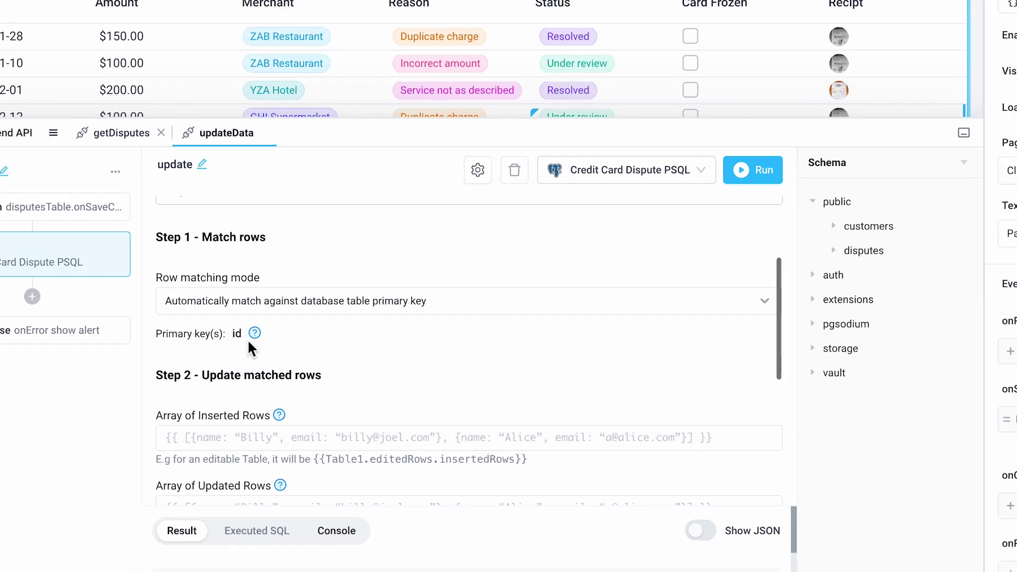
{"action": "scroll", "coordinate": [290, 328], "scroll_direction": "down", "scroll_amount": 2}
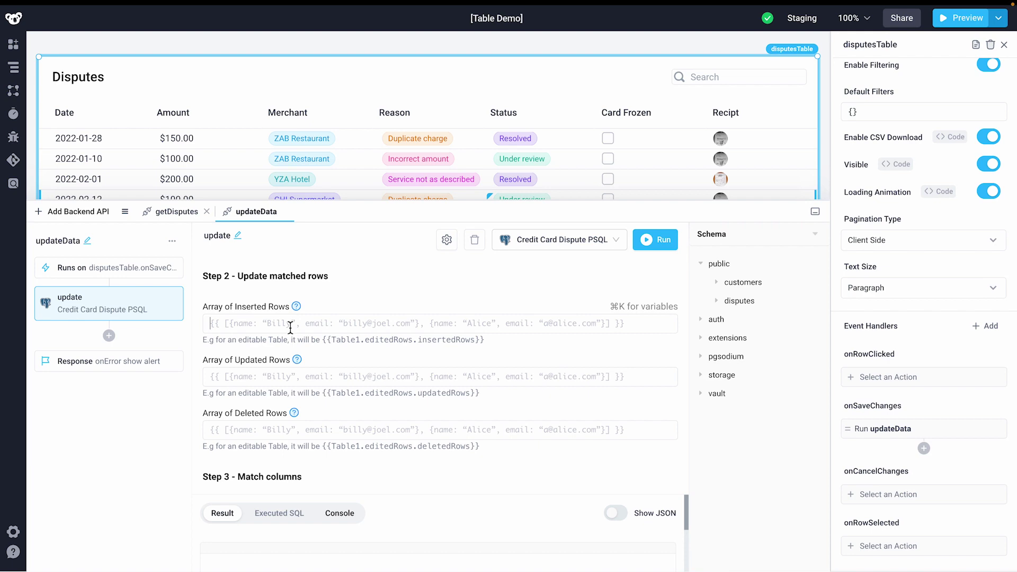
- Fill the inserted and updated rows fields with disputesTable.editedRows.insertedRows and updatedRows
{"action": "type", "text": "{{disputesTable.editedRows."}
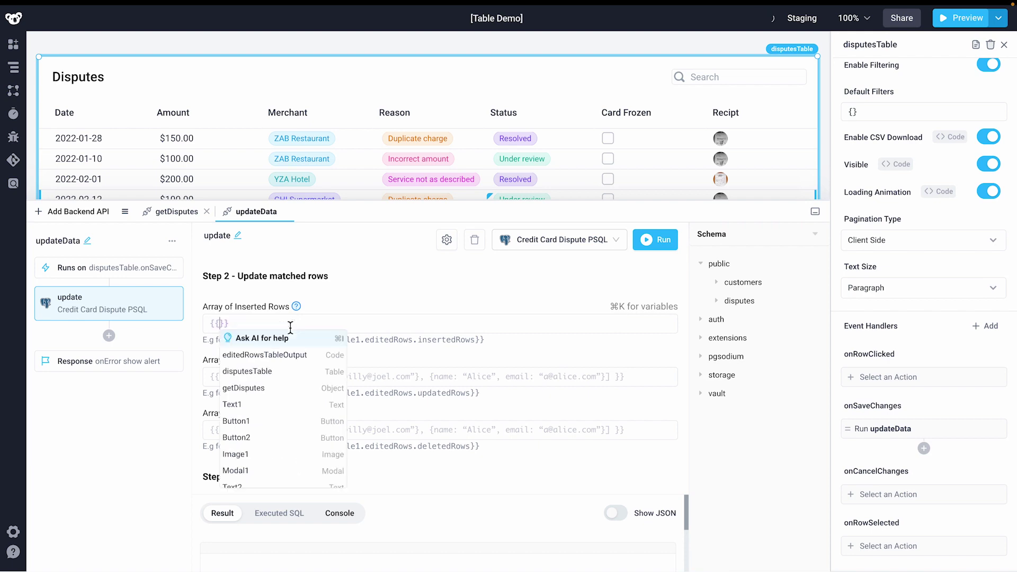
{"action": "type", "text": "i"}
{"action": "key", "text": "Return"}
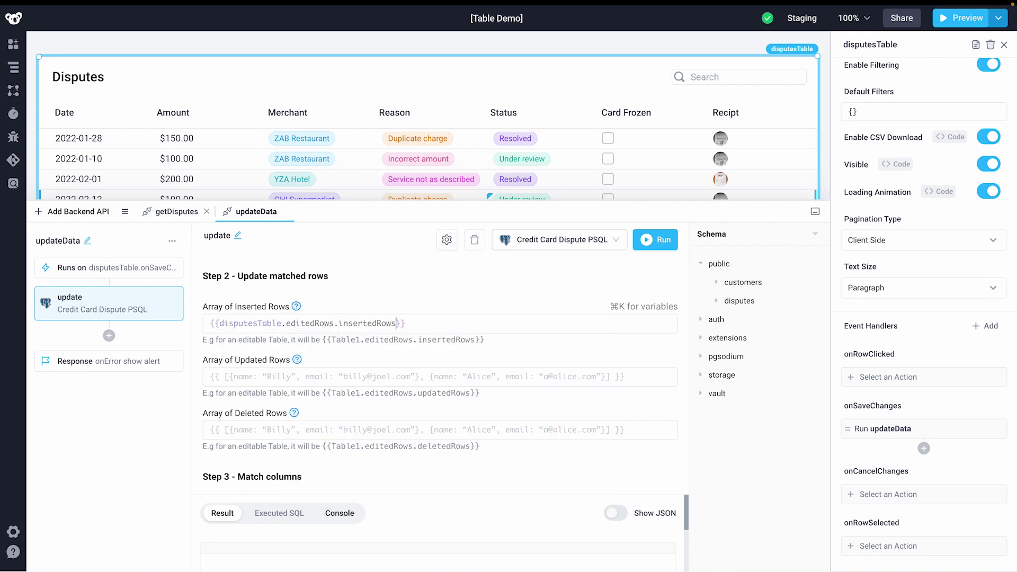
{"action": "left_click", "coordinate": [295, 381]}
{"action": "type", "text": "{{disputesTable.ed"}
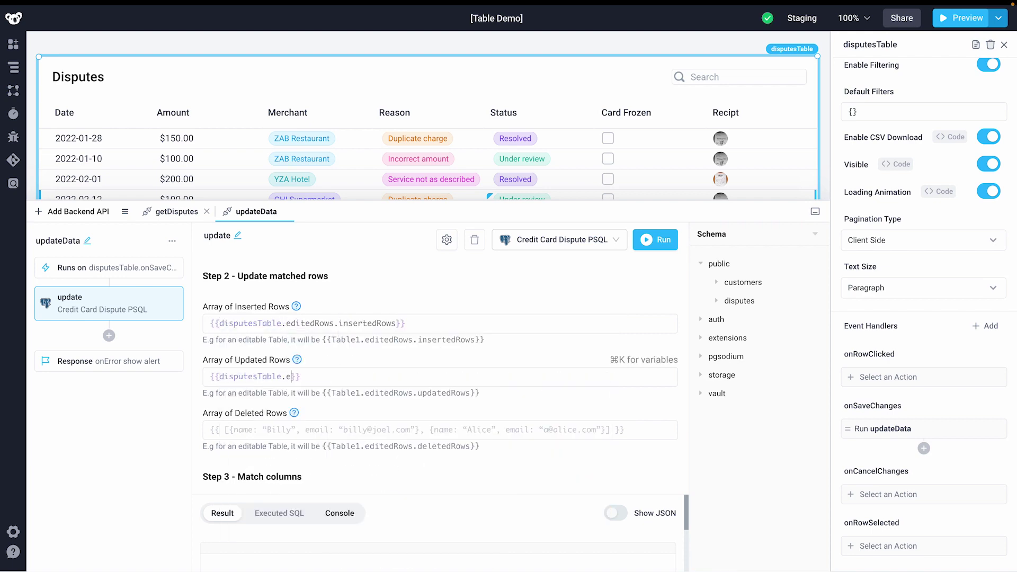
{"action": "key", "text": "Return"}
{"action": "type", "text": "."}
{"action": "key", "text": "Down"}
{"action": "key", "text": "Down"}
{"action": "key", "text": "Down"}
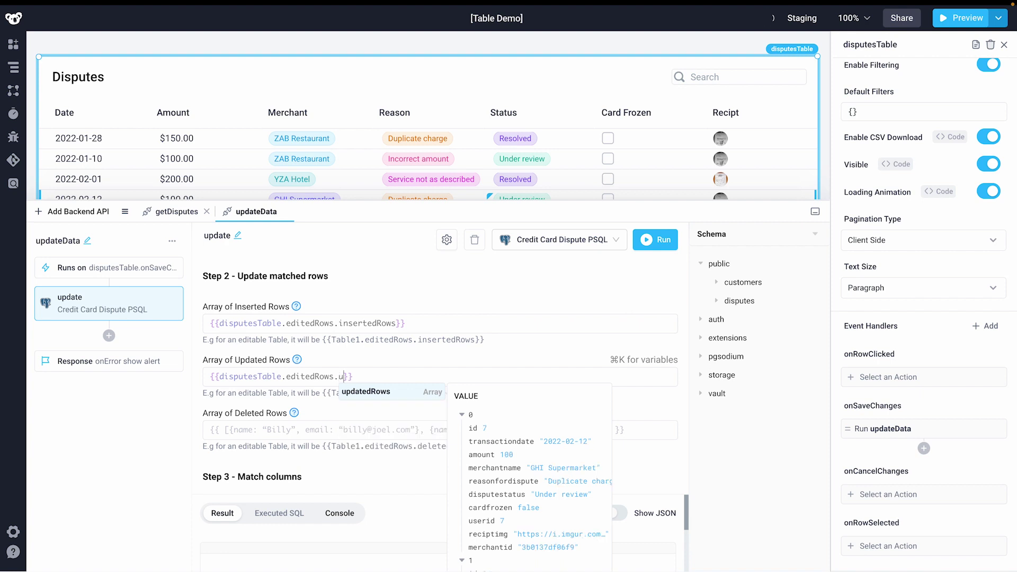
{"action": "key", "text": "Return"}
- Set deleted rows to {{disputesTable.editedRows.deletedRows}} and map all JSON keys to columns automatically
{"action": "left_click", "coordinate": [304, 437]}
{"action": "type", "text": "{{dis"}
{"action": "key", "text": "Return"}
{"action": "type", "text": ".ed"}
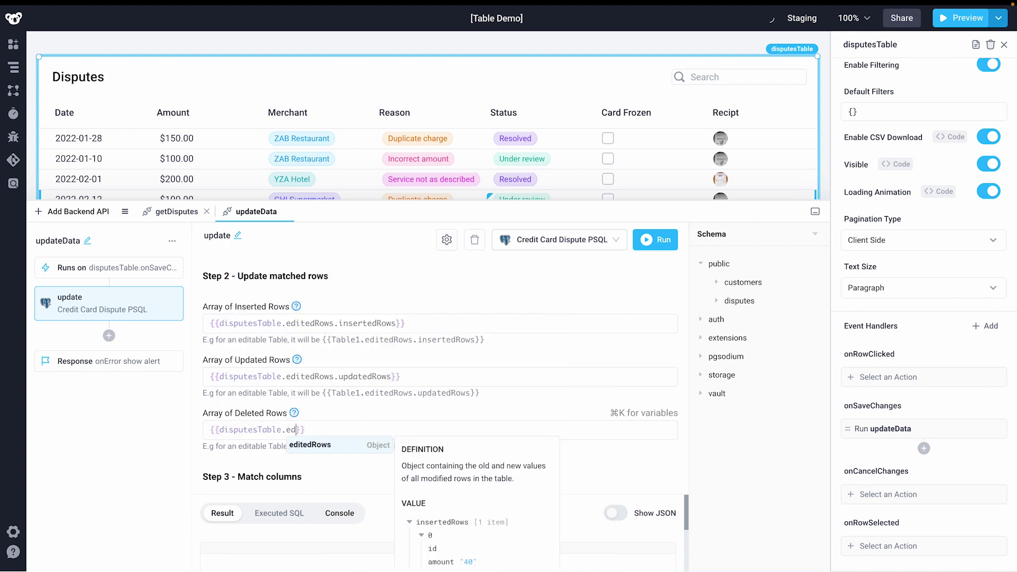
{"action": "key", "text": "Return"}
{"action": "type", "text": ".d"}
{"action": "key", "text": "Return"}
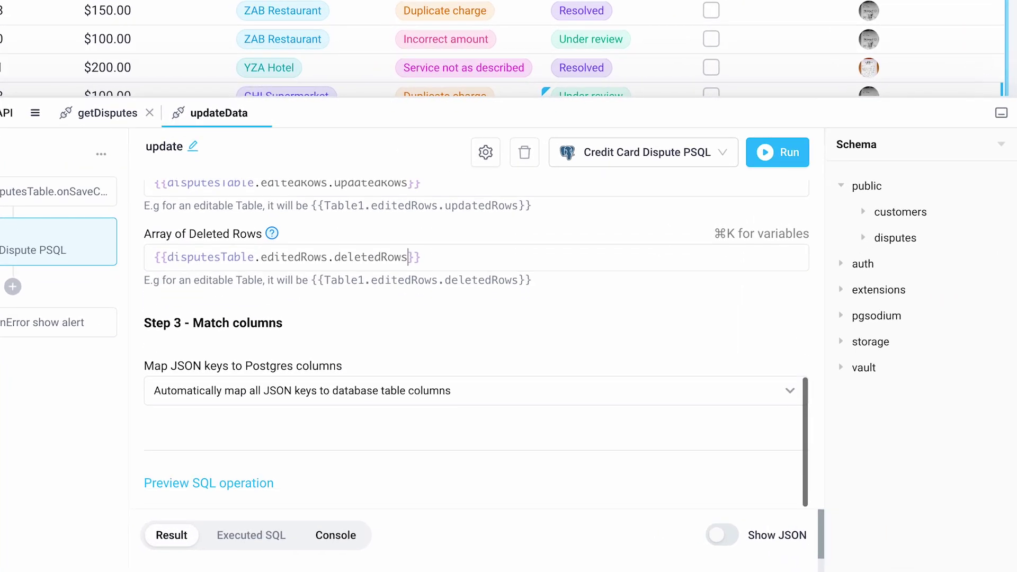
{"action": "left_click", "coordinate": [294, 392]}
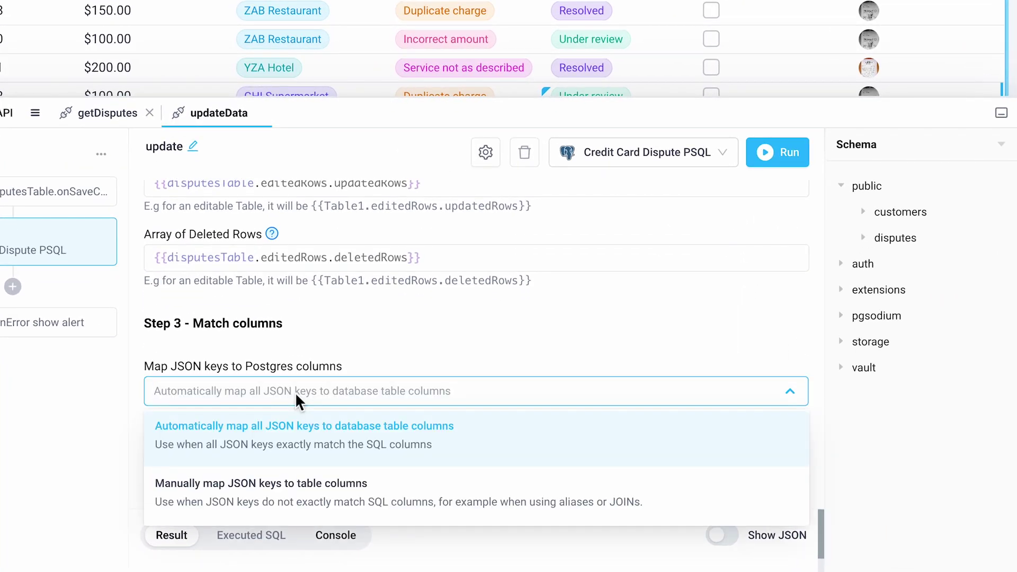
{"action": "left_click", "coordinate": [287, 419]}
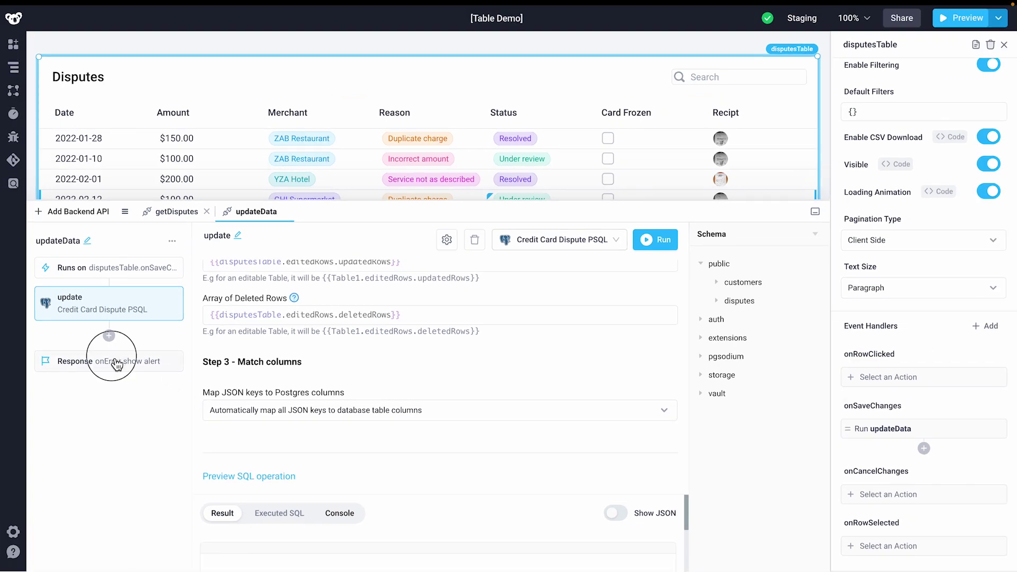
- Add an onSuccess response handler that runs the getDisputes API
{"action": "left_click", "coordinate": [116, 365]}
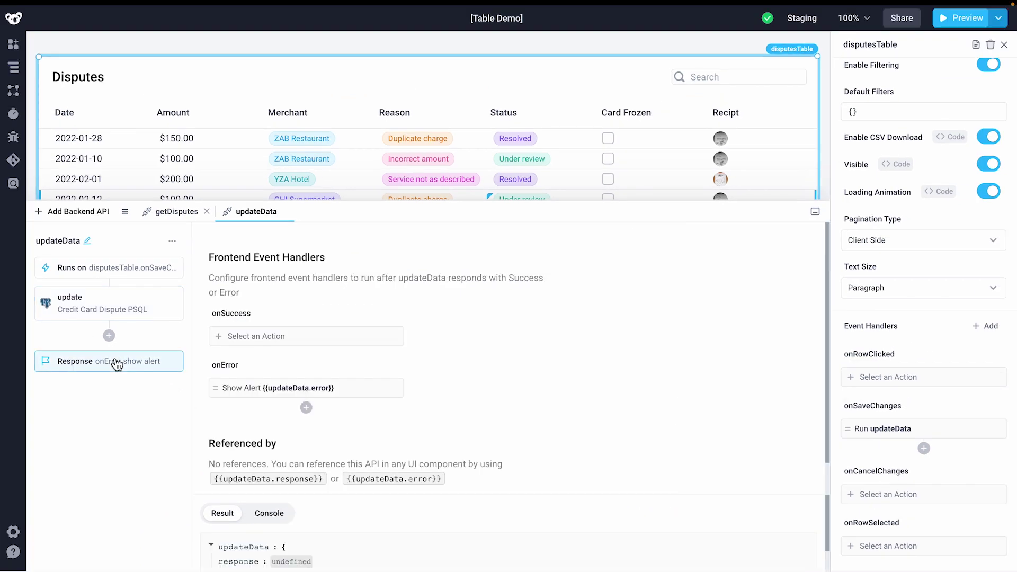
{"action": "left_click", "coordinate": [255, 348]}
{"action": "left_click", "coordinate": [464, 354]}
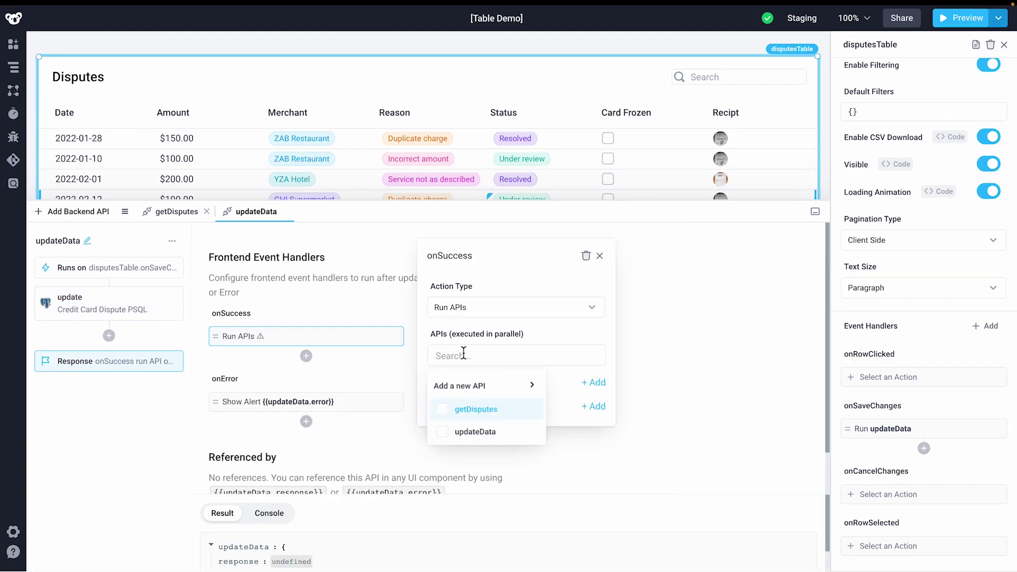
{"action": "left_click", "coordinate": [442, 409]}
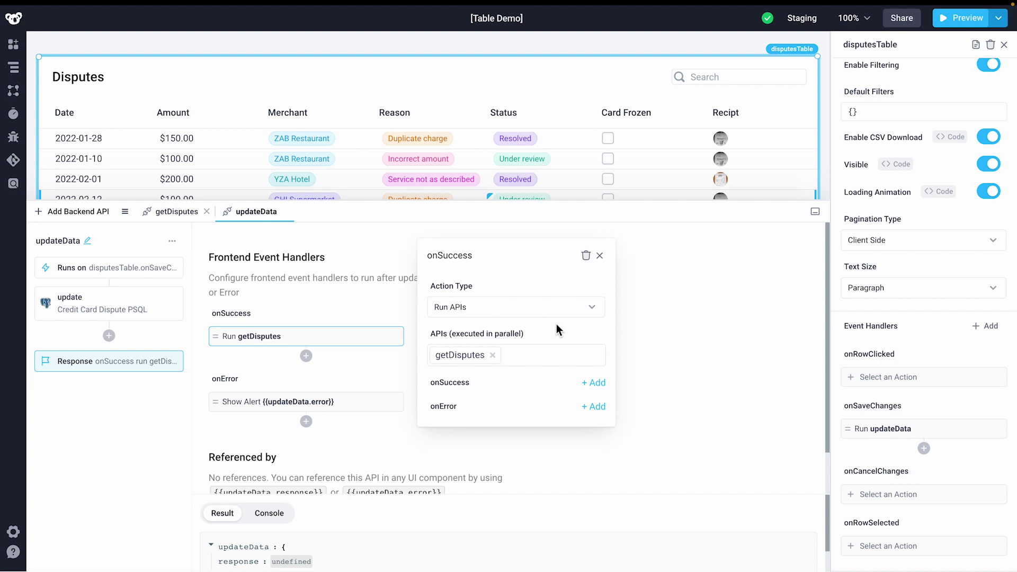
- Close the onSuccess popup, collapse the API panel, and save the 6 pending Disputes table changes
{"action": "left_click", "coordinate": [716, 292]}
{"action": "left_click", "coordinate": [815, 213]}
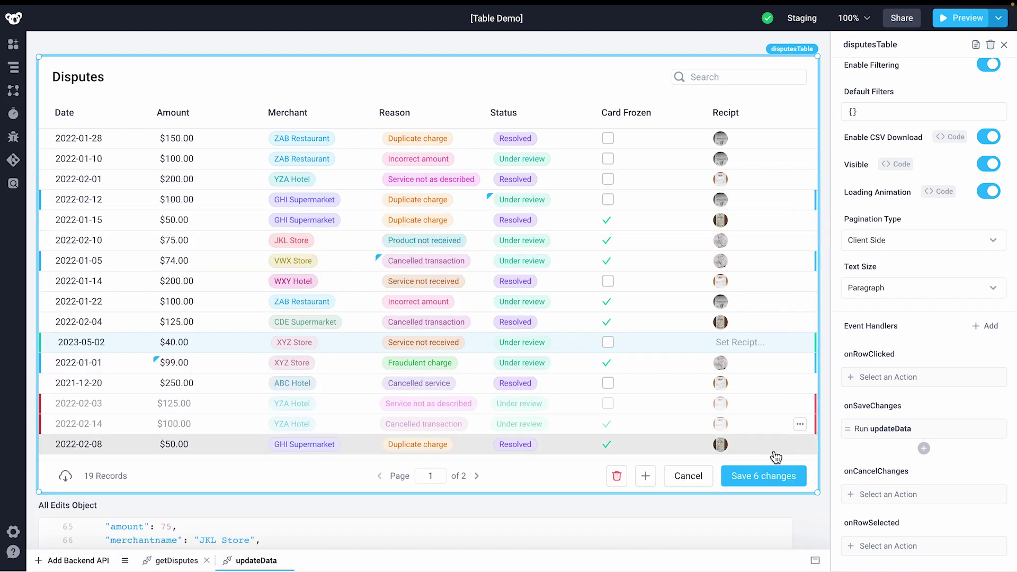
{"action": "left_click", "coordinate": [773, 477]}
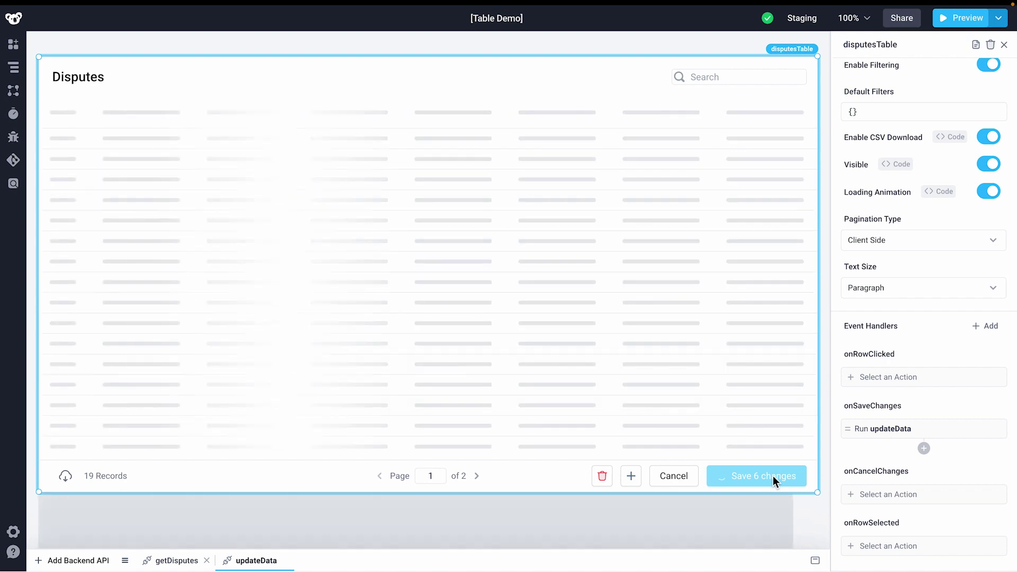